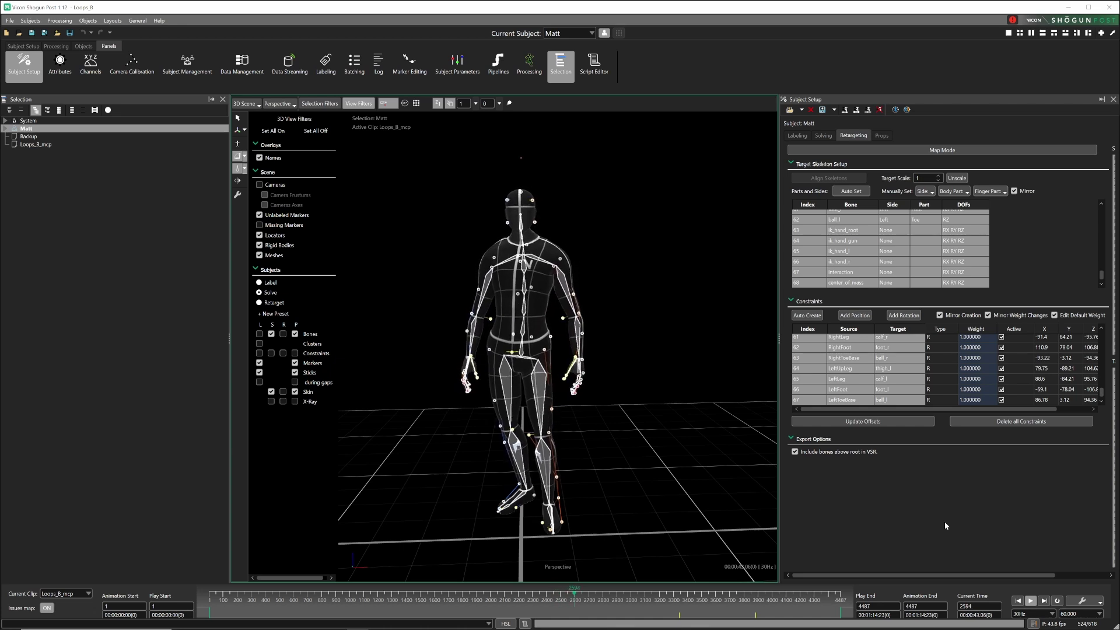
- Select every skeleton bone from Hips through LeftToeBaseEnd and bring up the File commands for export
{"action": "left_click", "coordinate": [521, 353]}
{"action": "scroll", "coordinate": [112, 429], "scroll_direction": "down", "scroll_amount": 10}
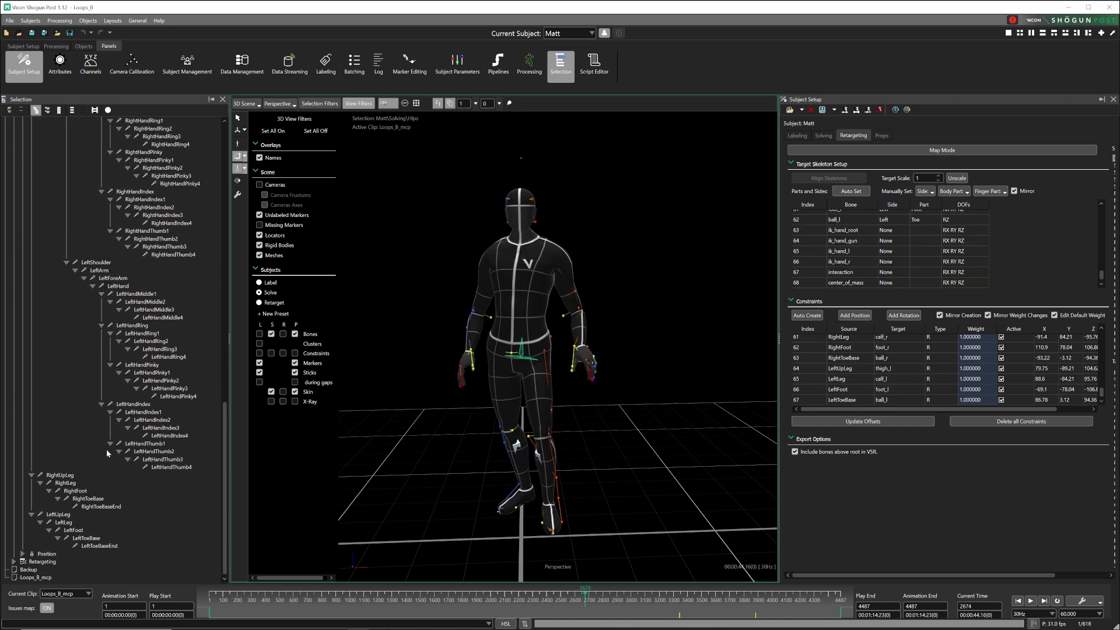
{"action": "left_click", "coordinate": [106, 546], "text": "shift"}
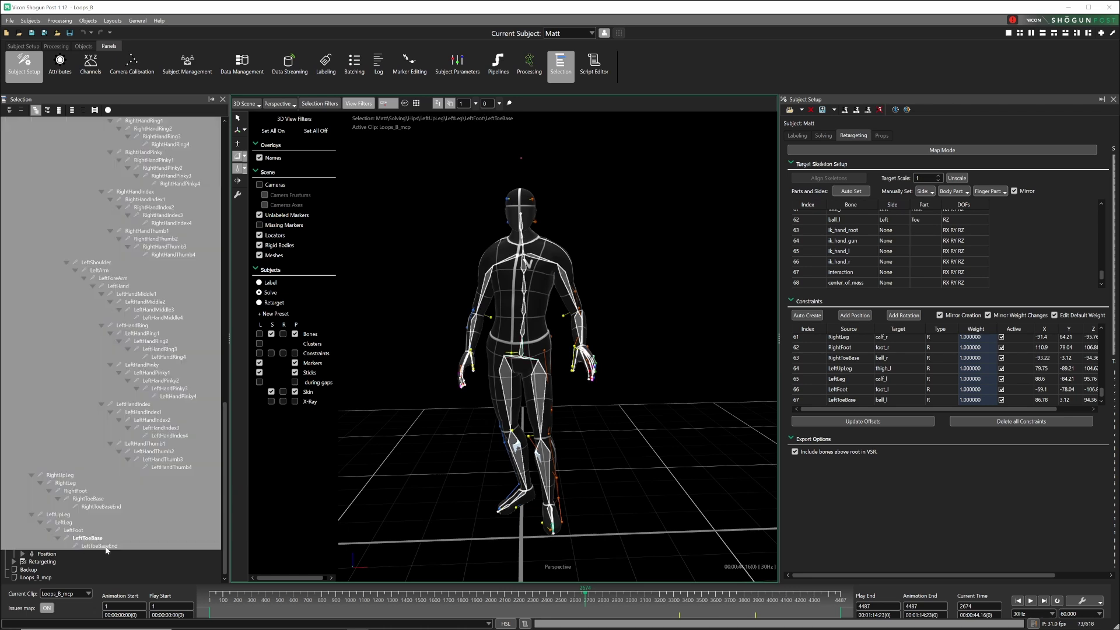
{"action": "left_click", "coordinate": [9, 20]}
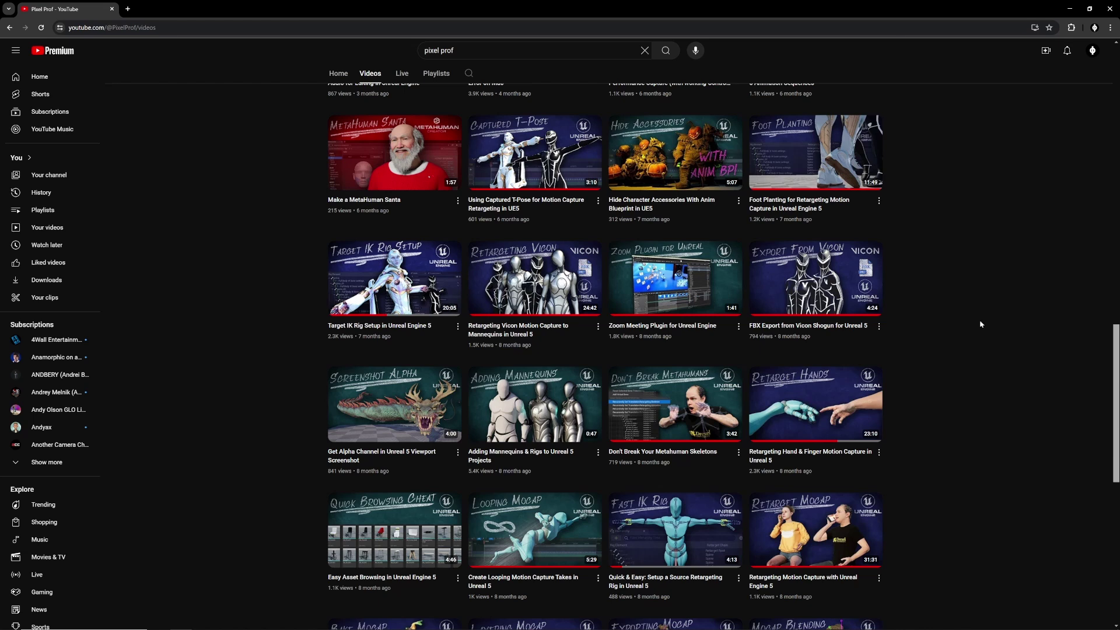
- Open the Pixel Prof channel's '...more' About details, then close them
{"action": "mouse_move", "coordinate": [538, 297]}
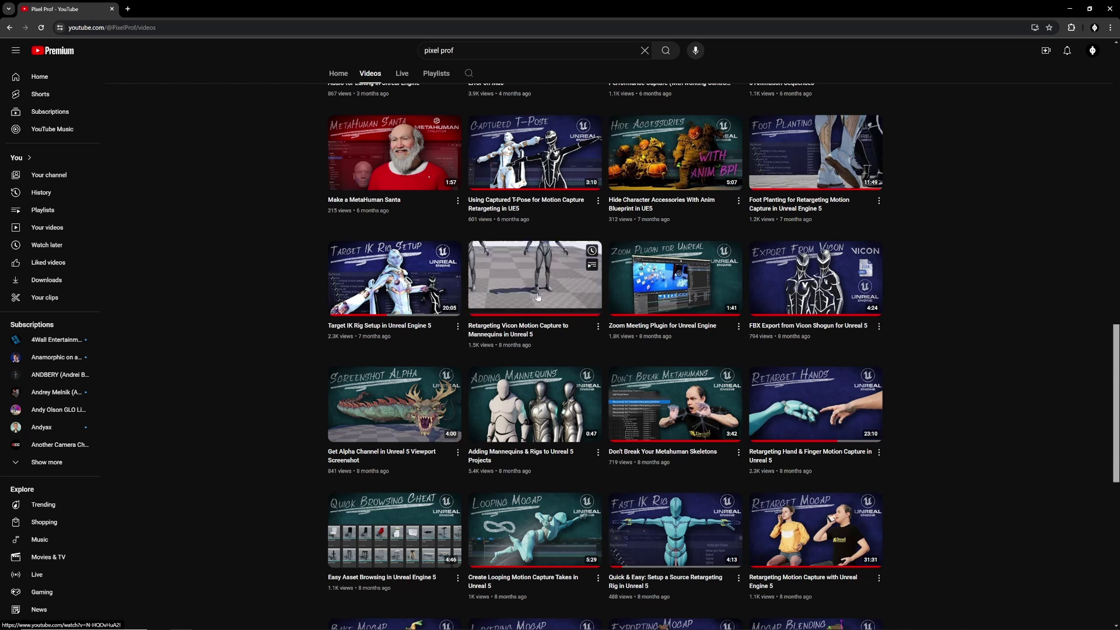
{"action": "mouse_move", "coordinate": [365, 287]}
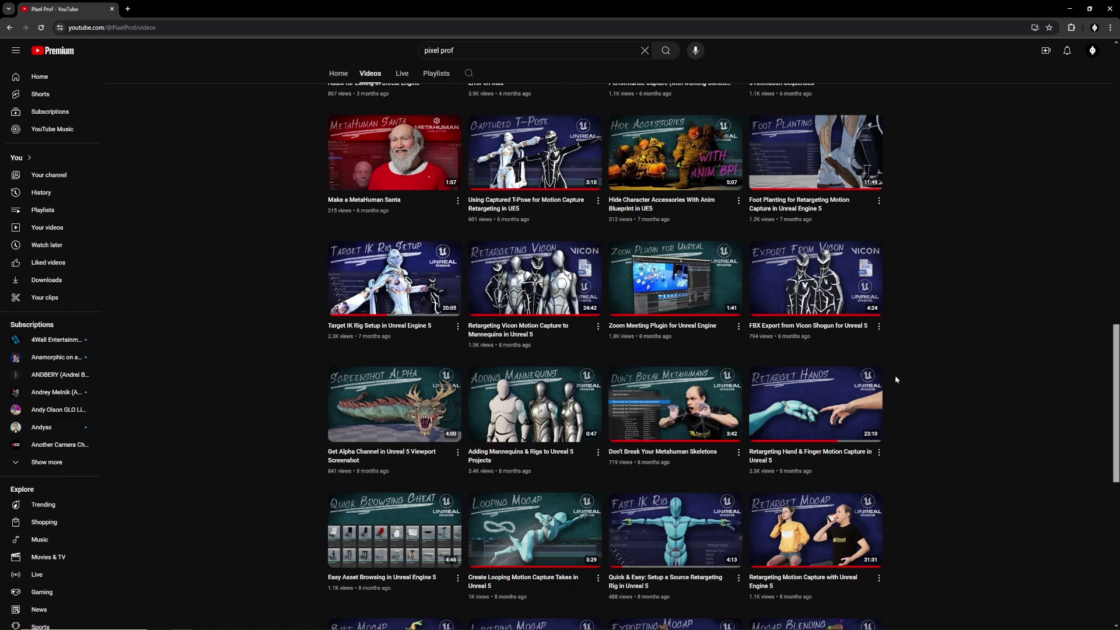
{"action": "scroll", "coordinate": [896, 380], "scroll_direction": "up", "scroll_amount": 15}
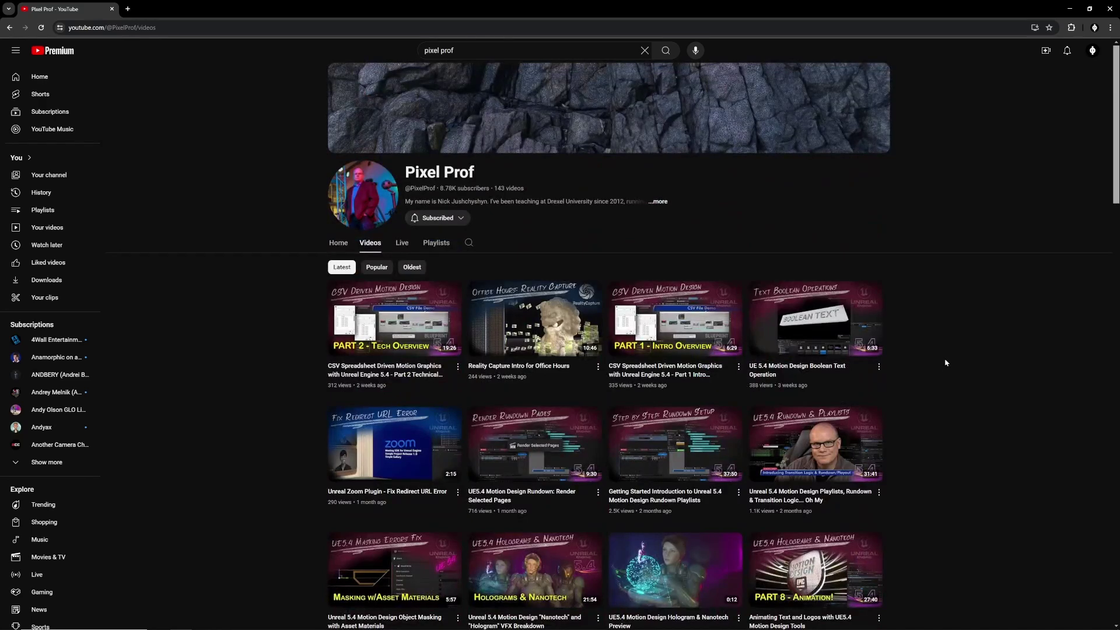
{"action": "left_click", "coordinate": [659, 202]}
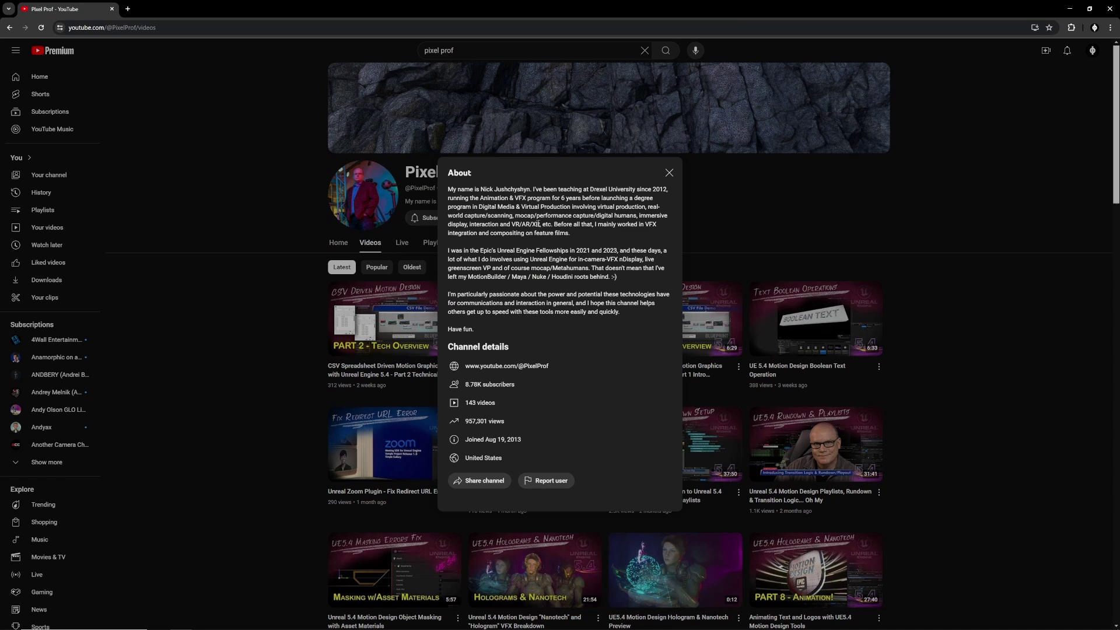
{"action": "left_click", "coordinate": [282, 300]}
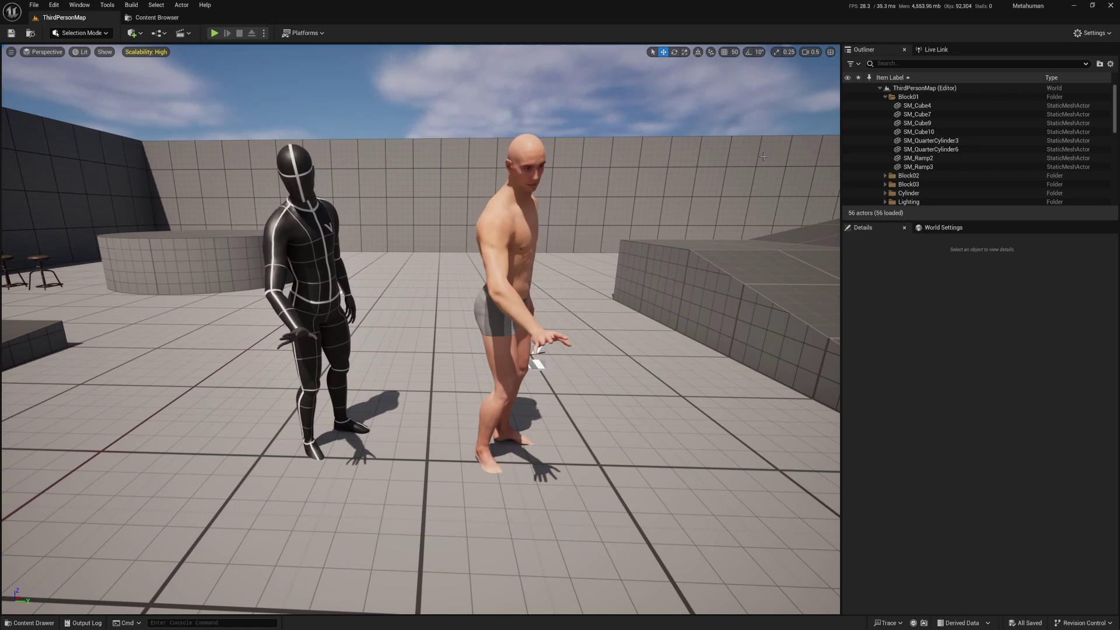
- Browse Vicon/Avatar, open the ViconActorFingers mesh, and back out of creating a new IK Rig
{"action": "mouse_move", "coordinate": [1029, 10]}
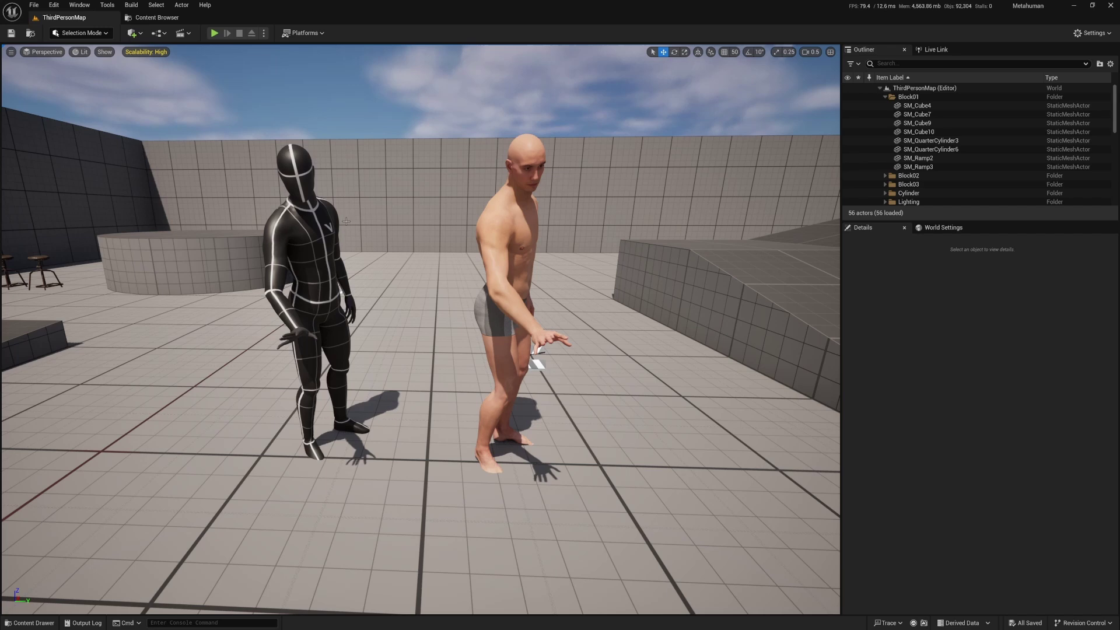
{"action": "left_click", "coordinate": [154, 18]}
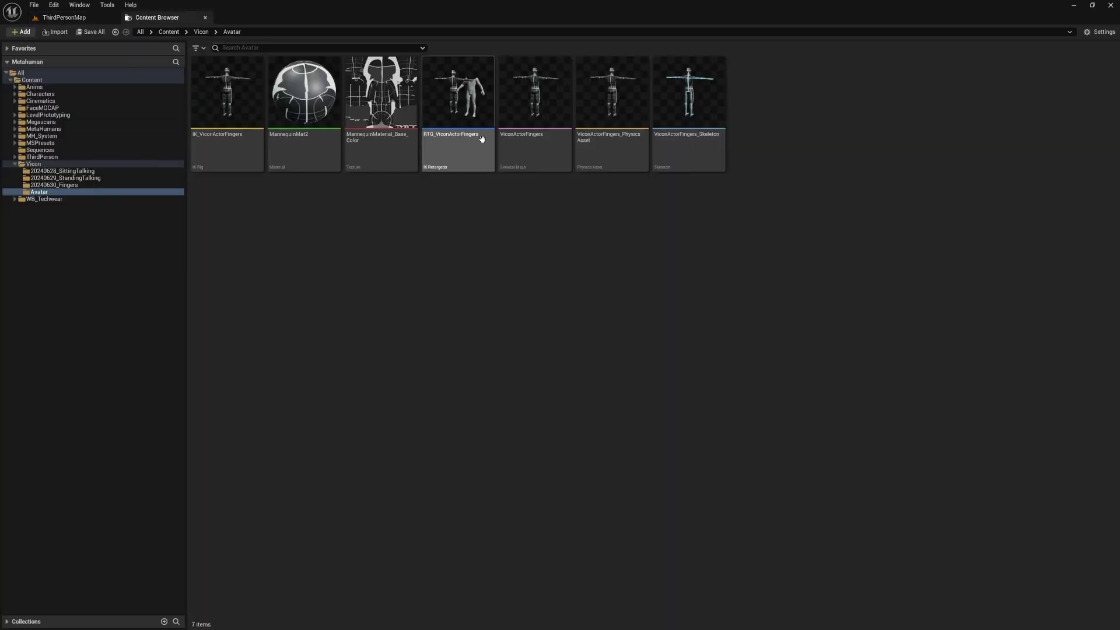
{"action": "mouse_move", "coordinate": [534, 100]}
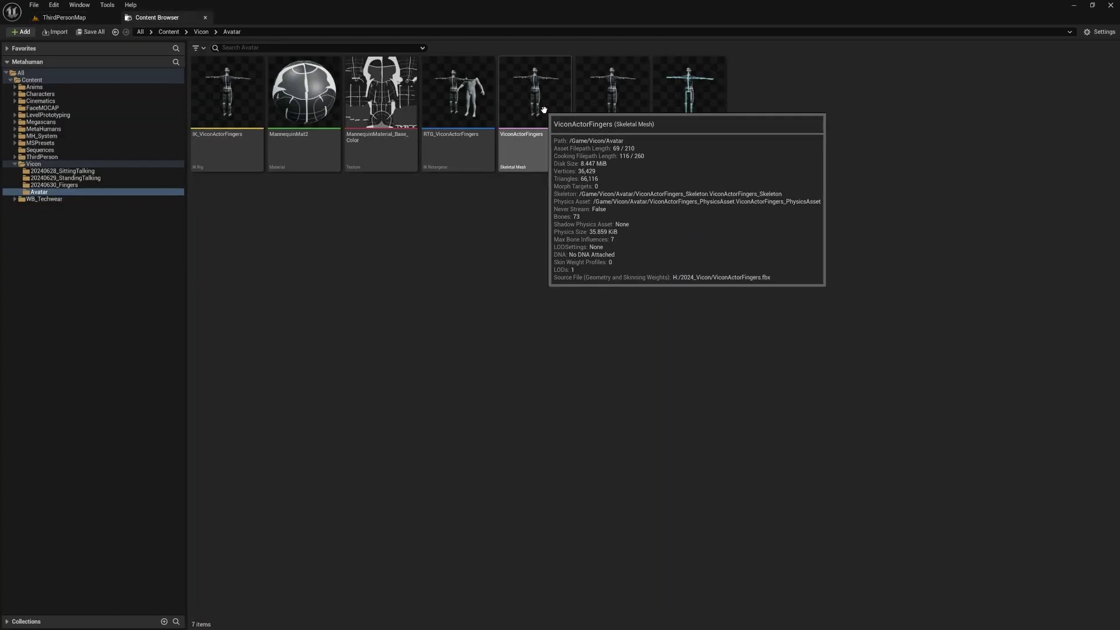
{"action": "double_click", "coordinate": [544, 109]}
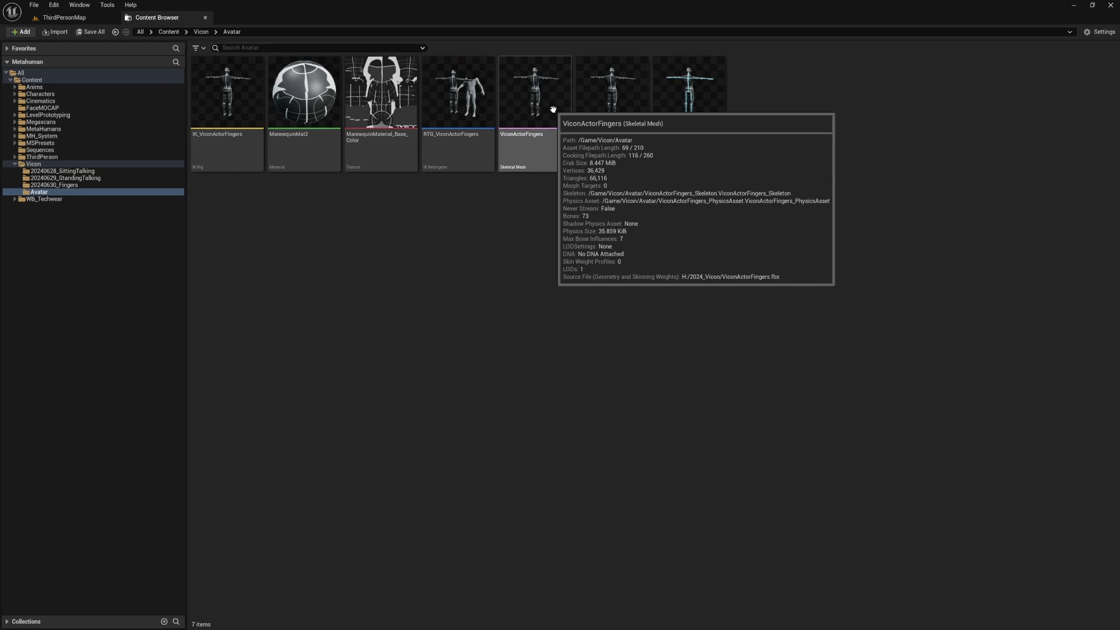
{"action": "right_click", "coordinate": [553, 110]}
{"action": "mouse_move", "coordinate": [628, 153]}
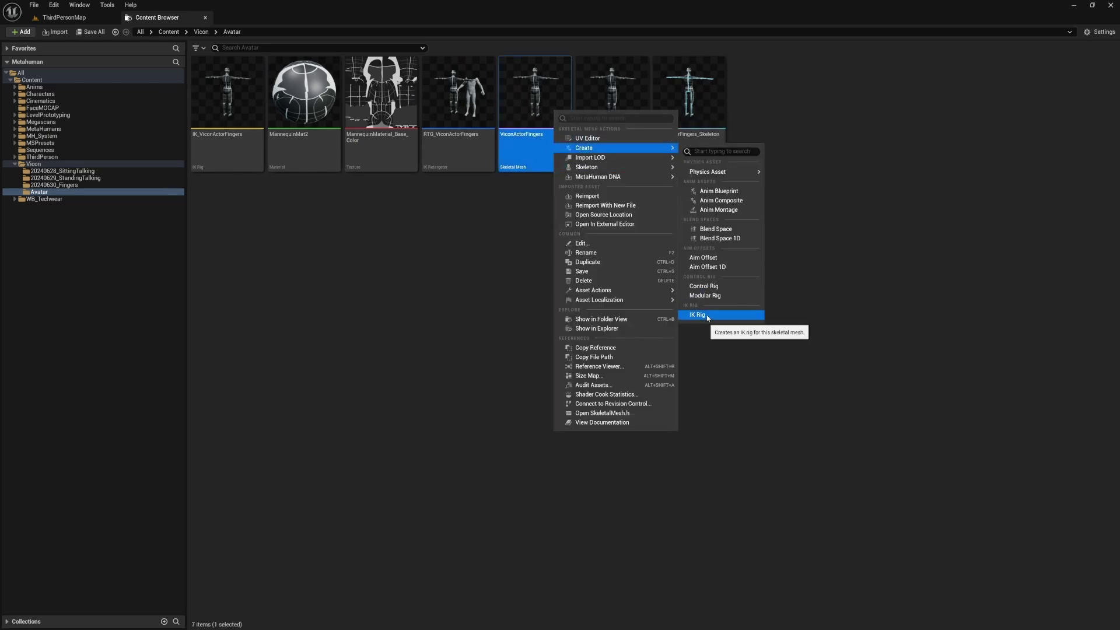
{"action": "left_click", "coordinate": [388, 260]}
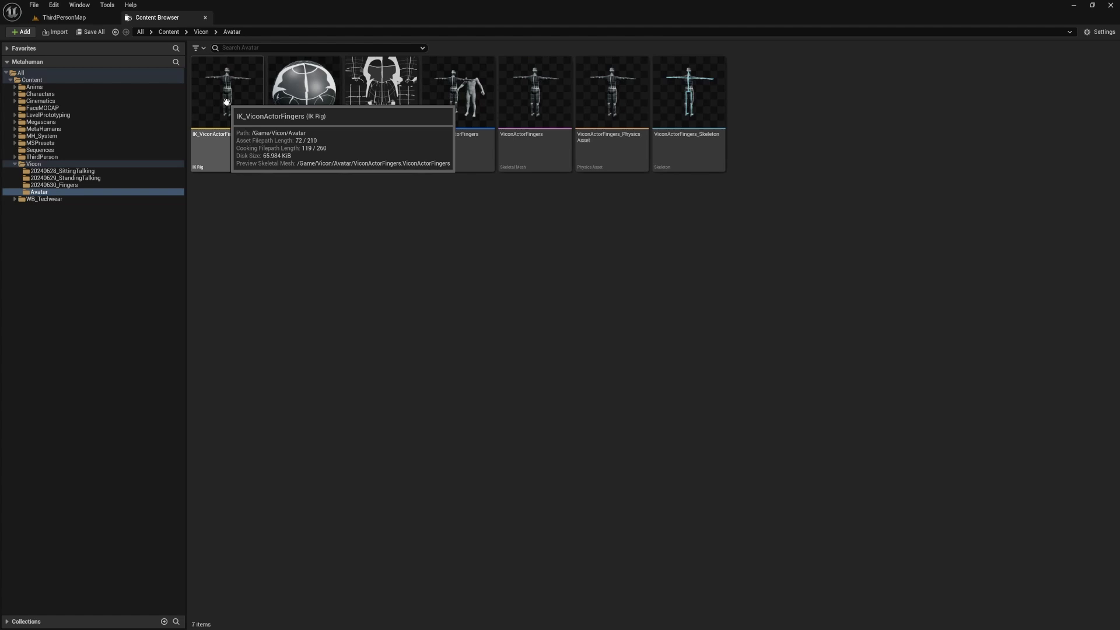
- Open the IK_ViconActorFingers rig and select and frame bones Spine through Spine3
{"action": "left_click", "coordinate": [226, 103]}
{"action": "double_click", "coordinate": [226, 103]}
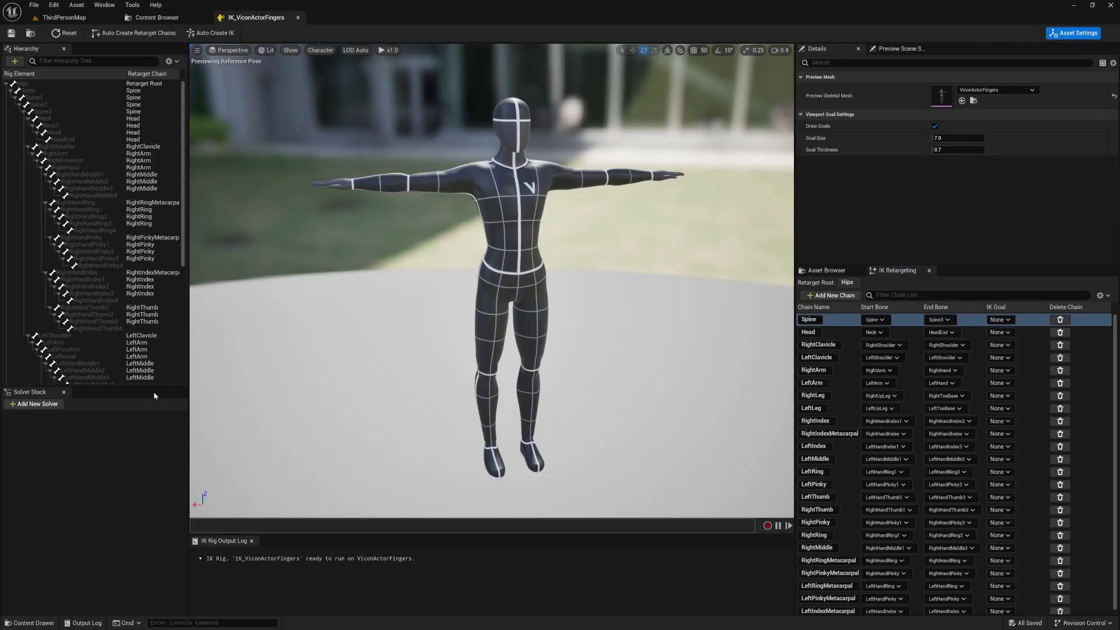
{"action": "left_click_drag", "start_coordinate": [153, 388], "coordinate": [152, 500]}
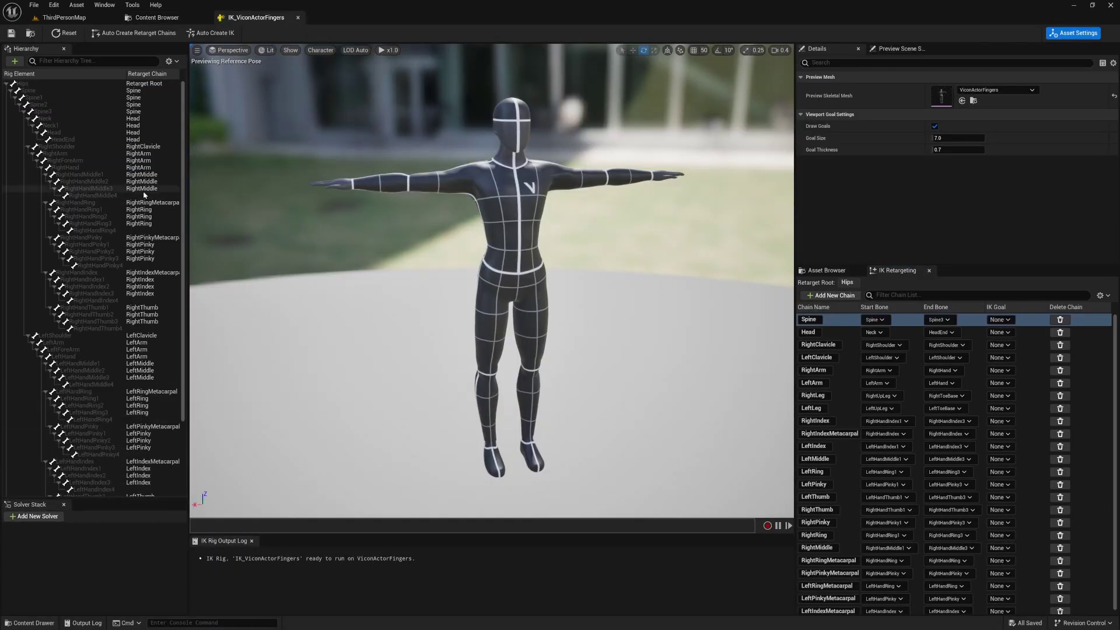
{"action": "left_click", "coordinate": [32, 91]}
{"action": "left_click", "coordinate": [41, 112], "text": "shift"}
{"action": "key", "text": "f"}
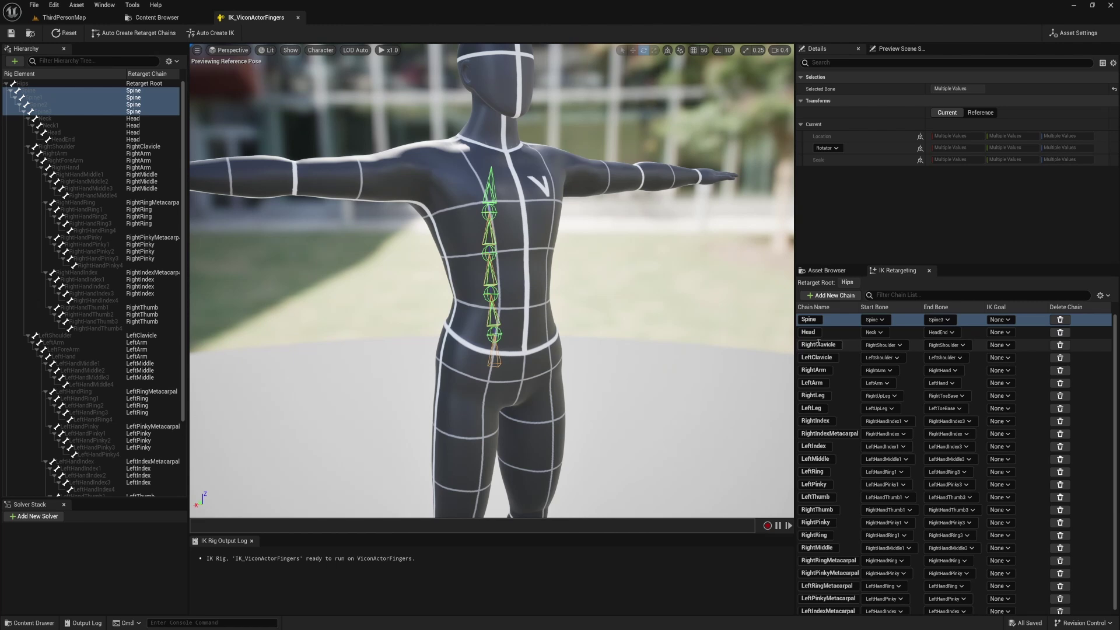
- Check the spine bones' chain actions, keeping the existing Spine chain, and view the whole character
{"action": "right_click", "coordinate": [36, 102]}
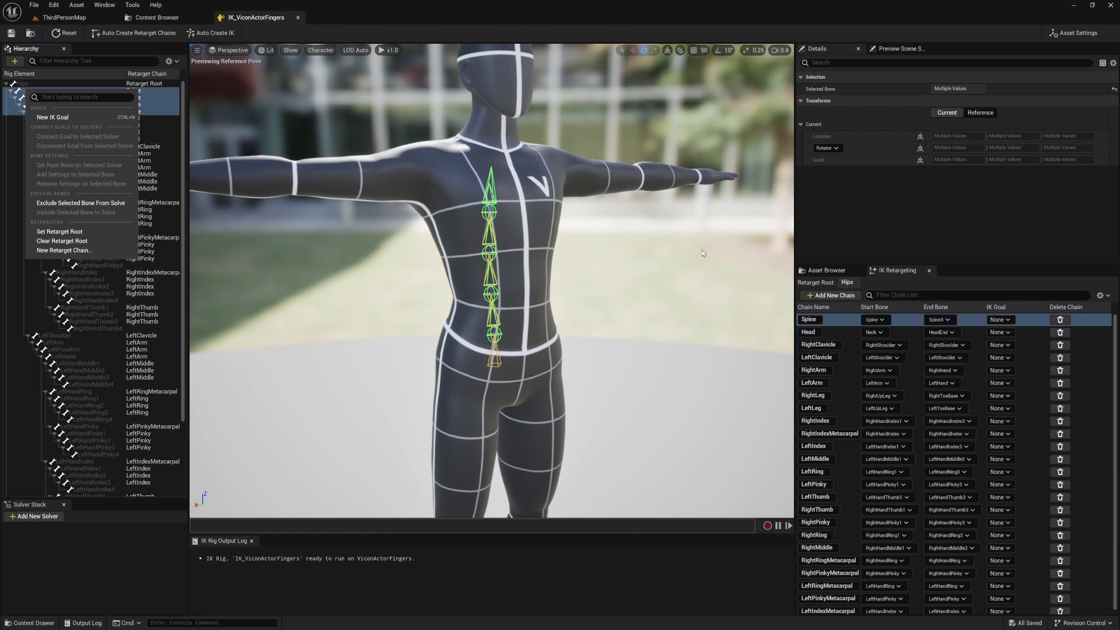
{"action": "left_click", "coordinate": [64, 251]}
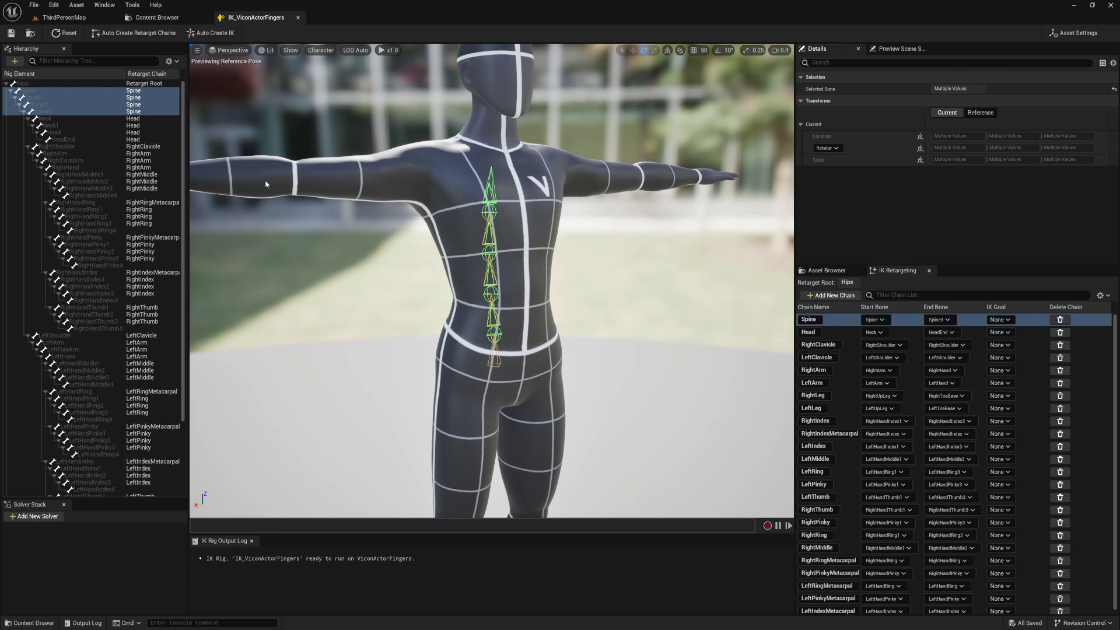
{"action": "right_click_drag", "start_coordinate": [610, 315], "coordinate": [577, 315]}
{"action": "scroll", "coordinate": [956, 466], "scroll_direction": "down", "scroll_amount": 1}
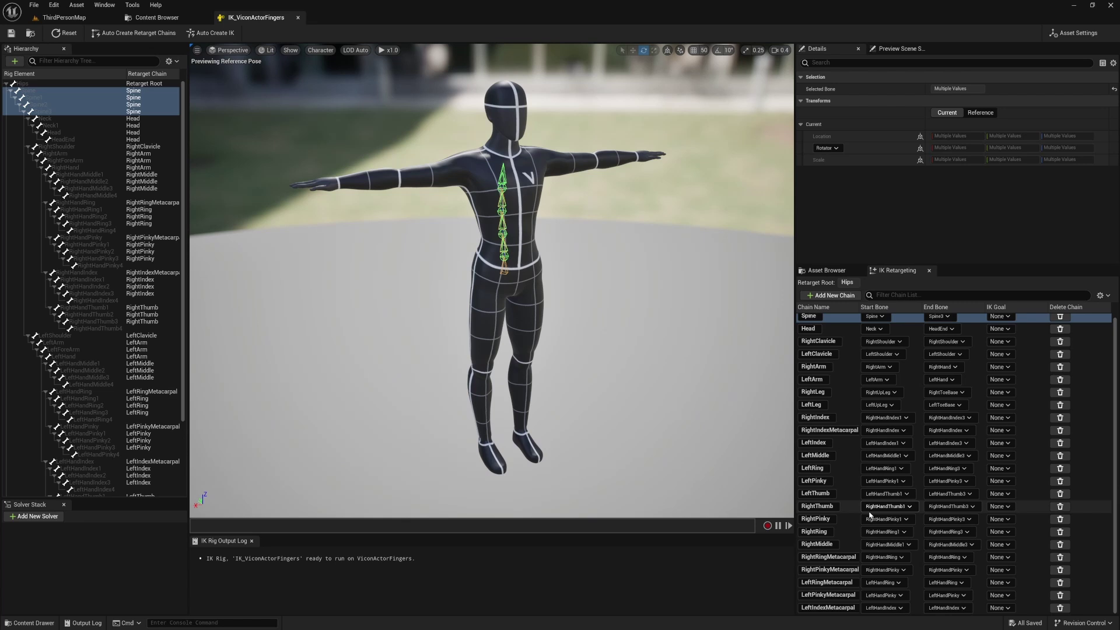
{"action": "scroll", "coordinate": [904, 440], "scroll_direction": "up", "scroll_amount": 1}
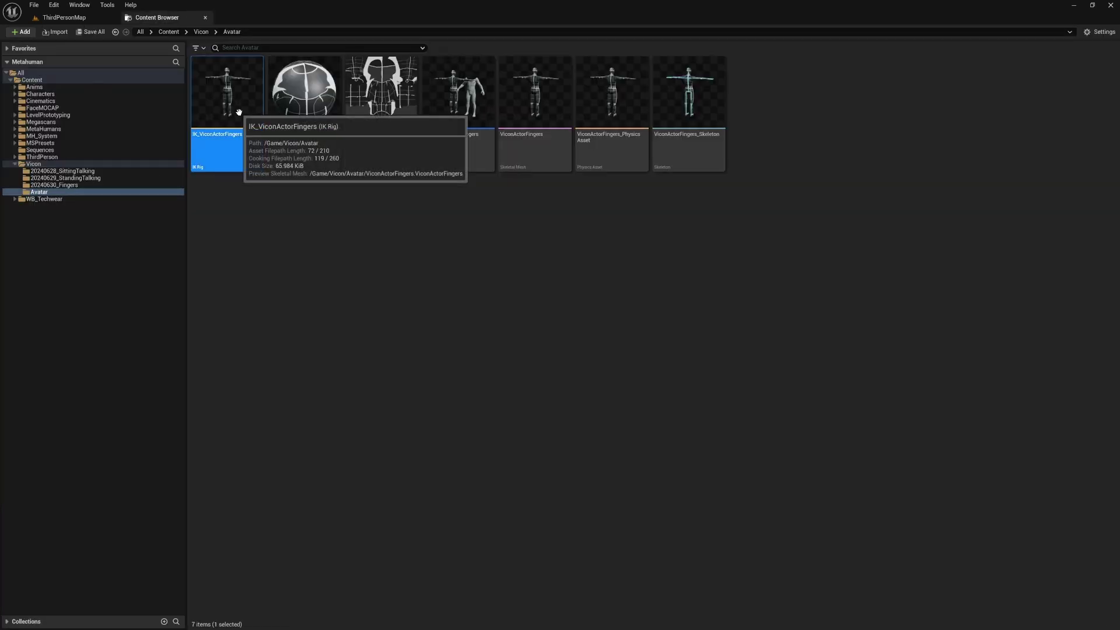
- Open the existing RTG_ViconActorFingers retargeter instead of creating one, and enlarge its Details panel
{"action": "right_click", "coordinate": [239, 114]}
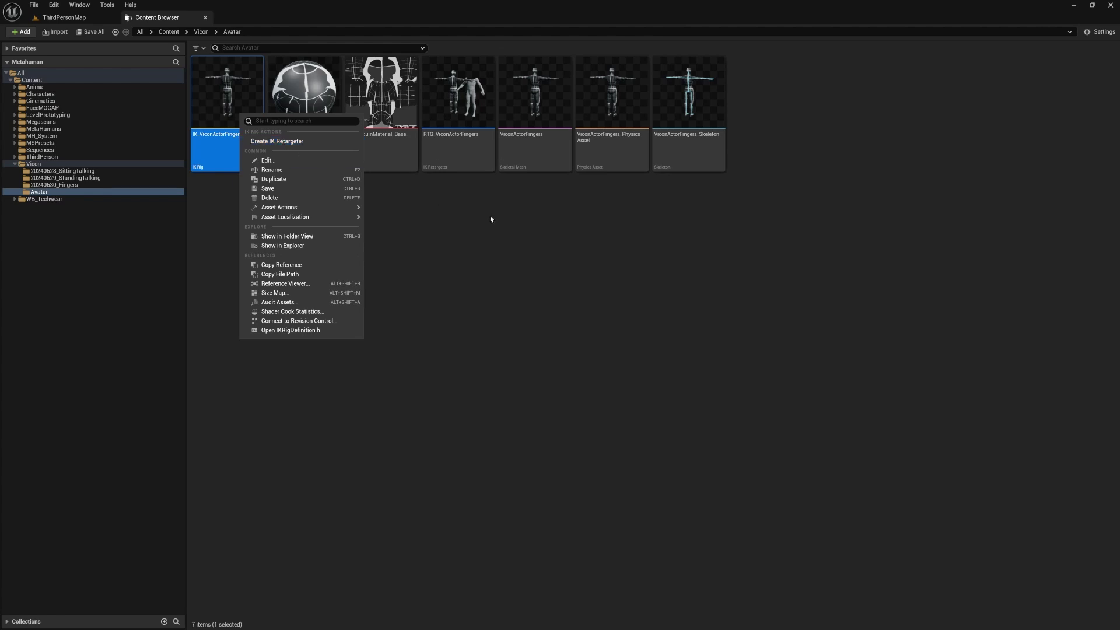
{"action": "left_click", "coordinate": [472, 143]}
{"action": "double_click", "coordinate": [478, 113]}
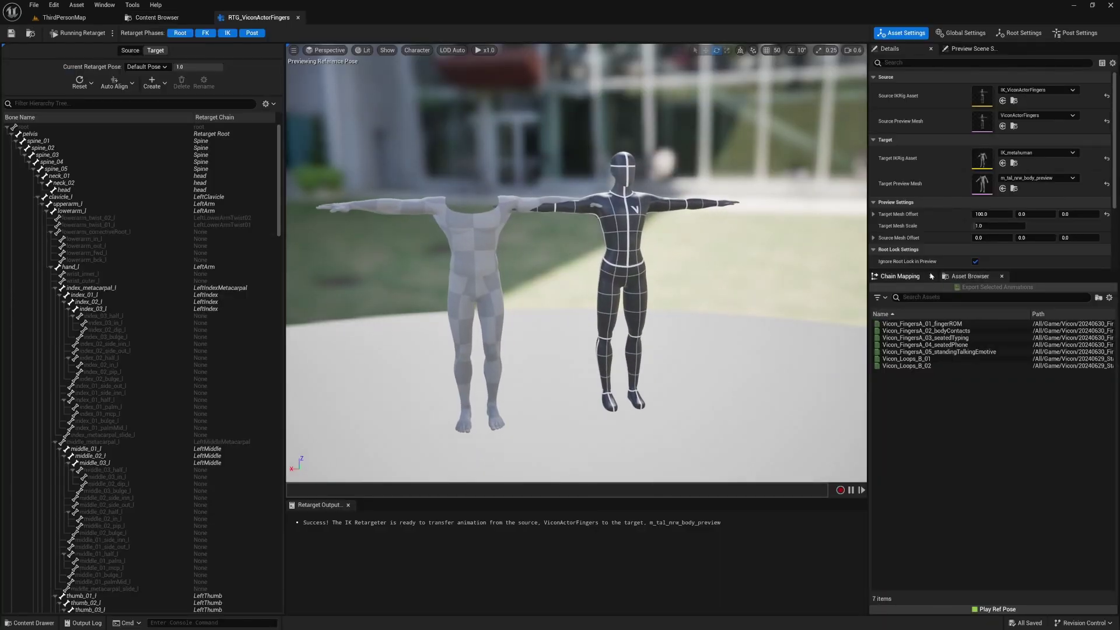
{"action": "left_click_drag", "start_coordinate": [931, 271], "coordinate": [936, 378]}
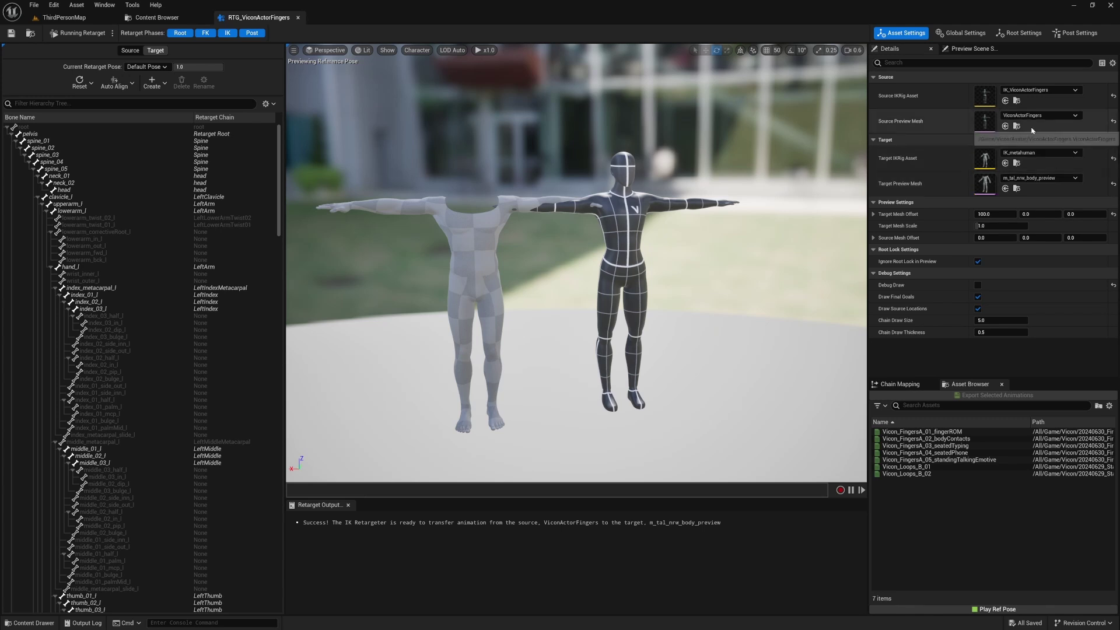
- Set Target Mesh Offset X to 0 so the MetaHuman overlaps the Vicon actor
{"action": "type", "text": "0"}
{"action": "key", "text": "Return"}
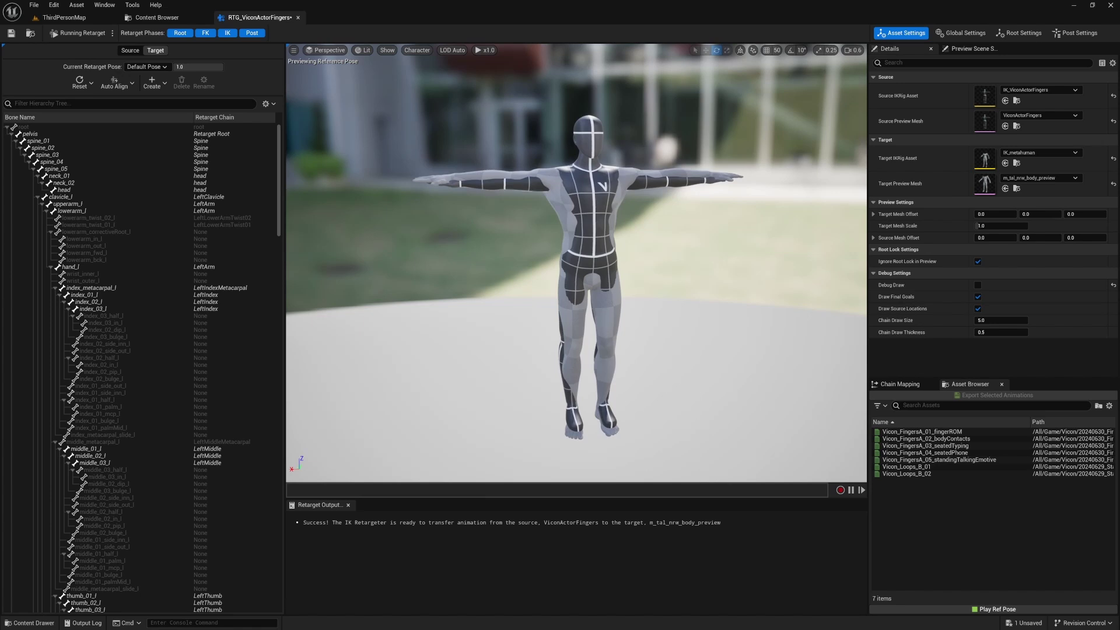
- Switch to Editing Retarget Pose and review the source, then target, bone hierarchies
{"action": "left_click", "coordinate": [81, 33]}
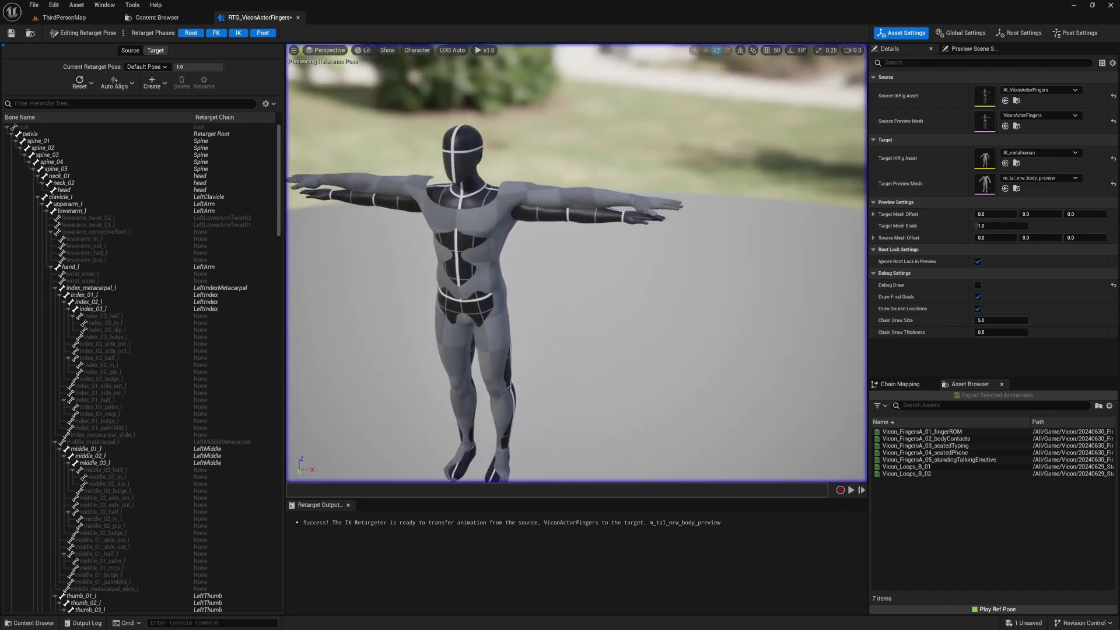
{"action": "left_click_drag", "start_coordinate": [413, 77], "coordinate": [414, 78], "text": "alt"}
{"action": "right_click_drag", "start_coordinate": [413, 78], "coordinate": [413, 77], "text": "alt"}
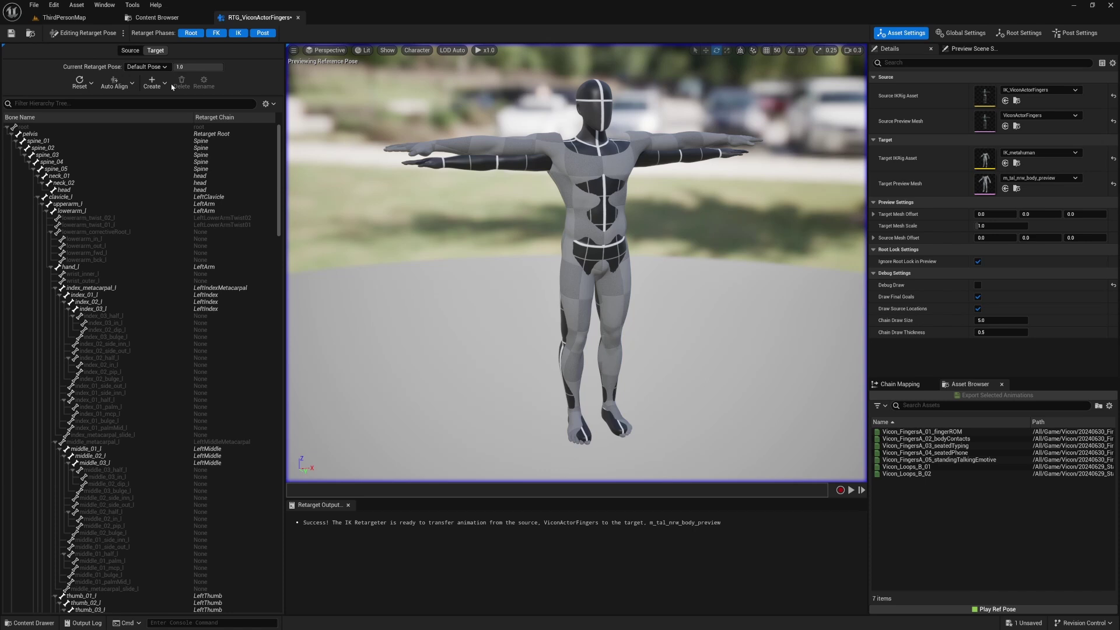
{"action": "left_click", "coordinate": [131, 50]}
{"action": "right_click_drag", "start_coordinate": [549, 179], "coordinate": [548, 180]}
{"action": "right_click_drag", "start_coordinate": [325, 120], "coordinate": [325, 121]}
{"action": "left_click", "coordinate": [156, 51]}
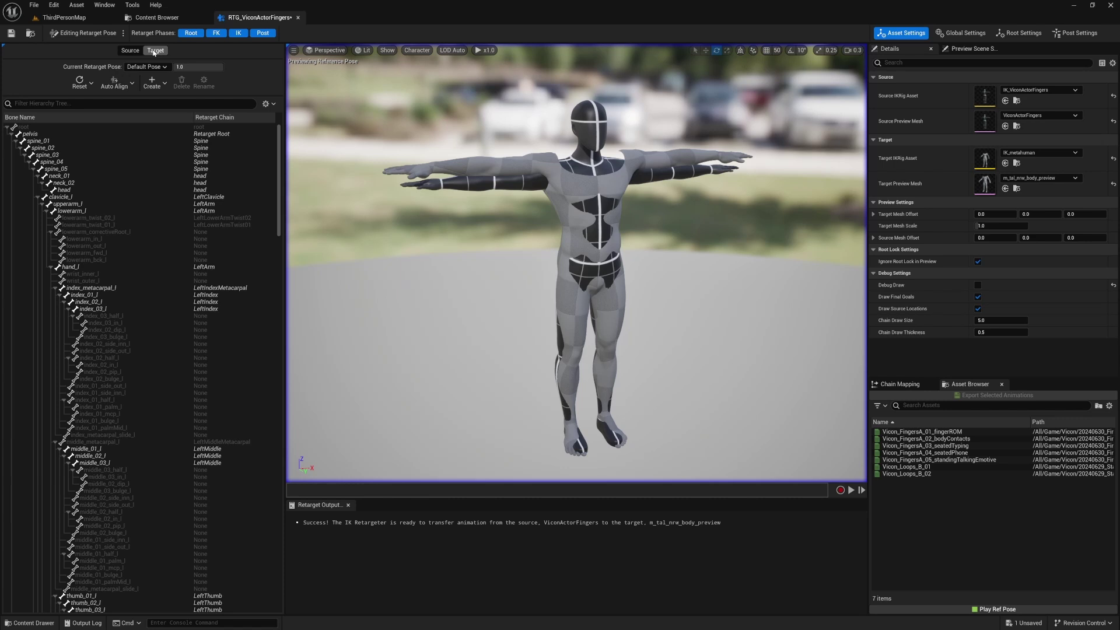
{"action": "right_click_drag", "start_coordinate": [582, 179], "coordinate": [614, 189]}
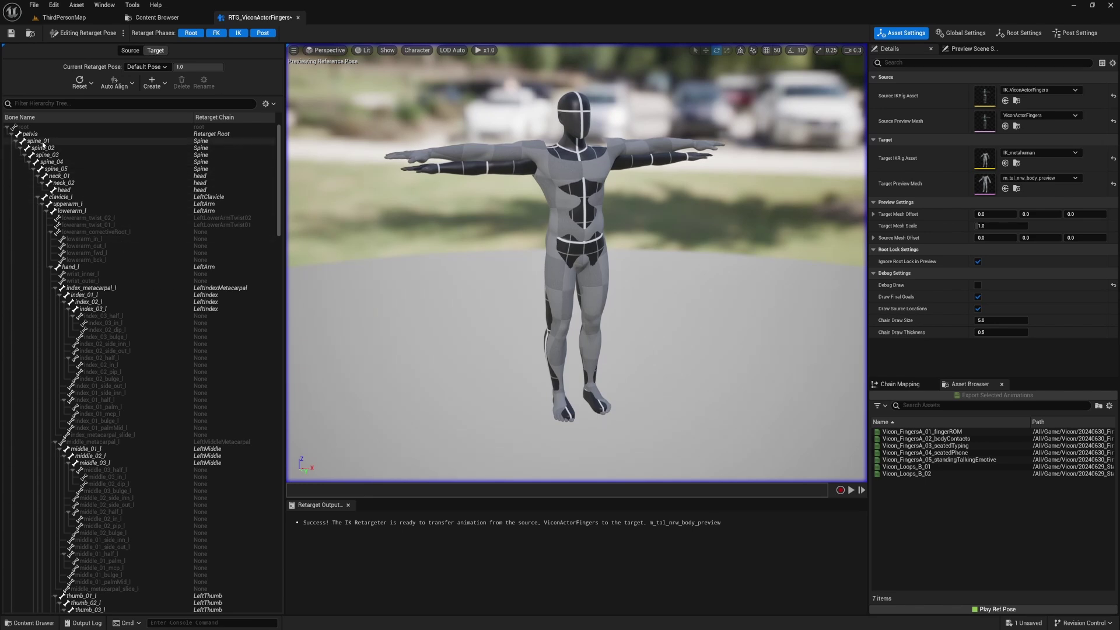
- Rotate upperarm_l 45° on Y, then play Vicon_FingersA_02_bodyContacts on the characters
{"action": "left_click", "coordinate": [67, 204]}
{"action": "key", "text": "f"}
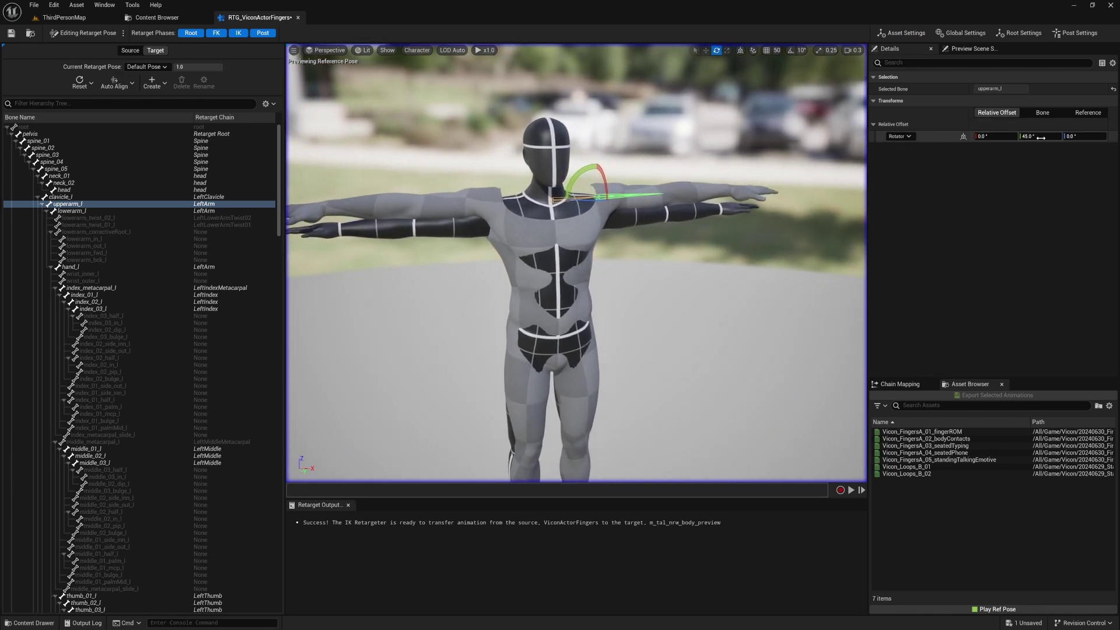
{"action": "key", "text": "Return"}
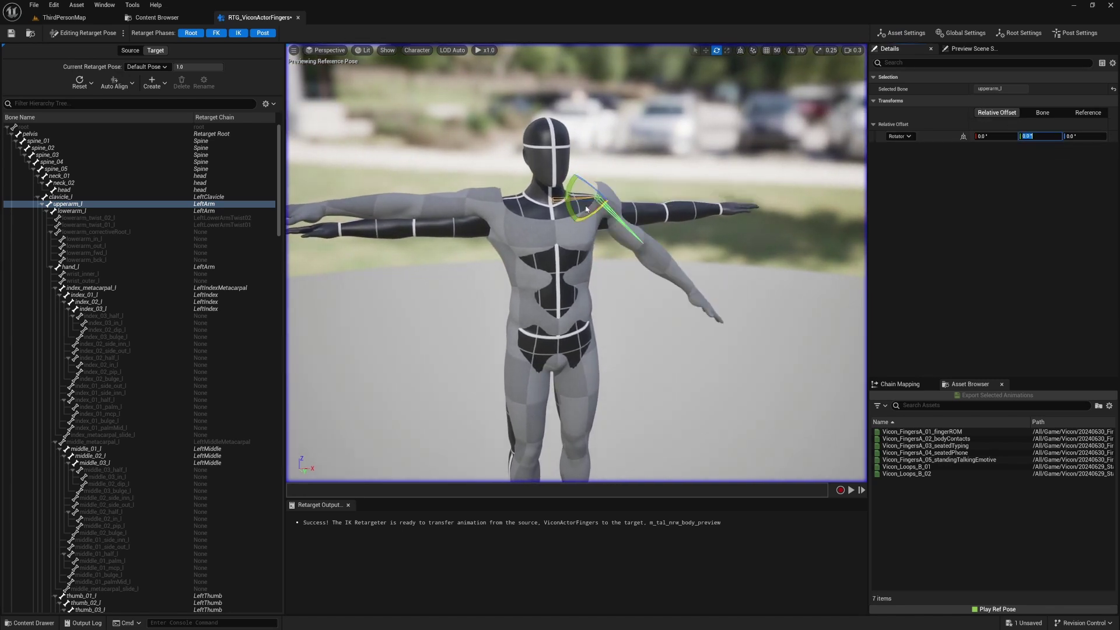
{"action": "key", "text": "Return"}
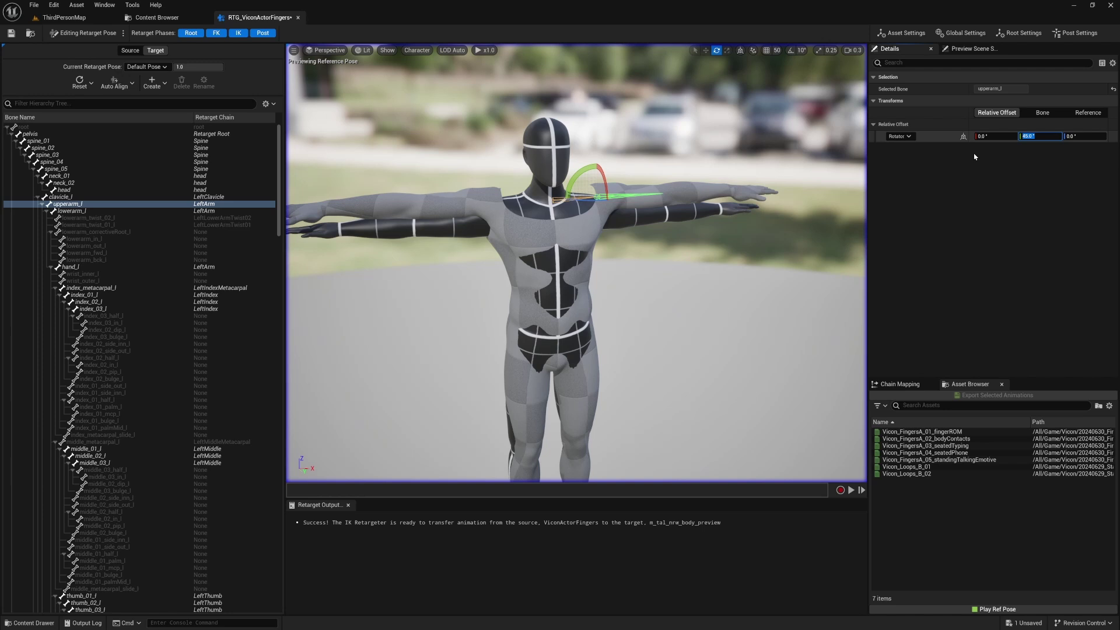
{"action": "scroll", "coordinate": [684, 216], "scroll_direction": "down", "scroll_amount": 2}
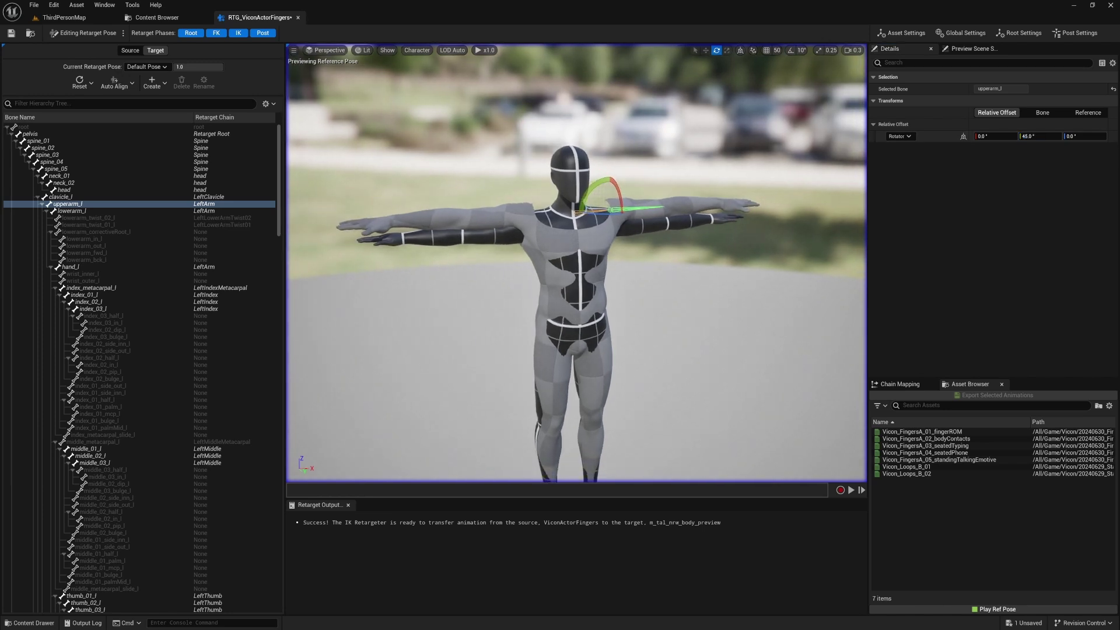
{"action": "double_click", "coordinate": [926, 439]}
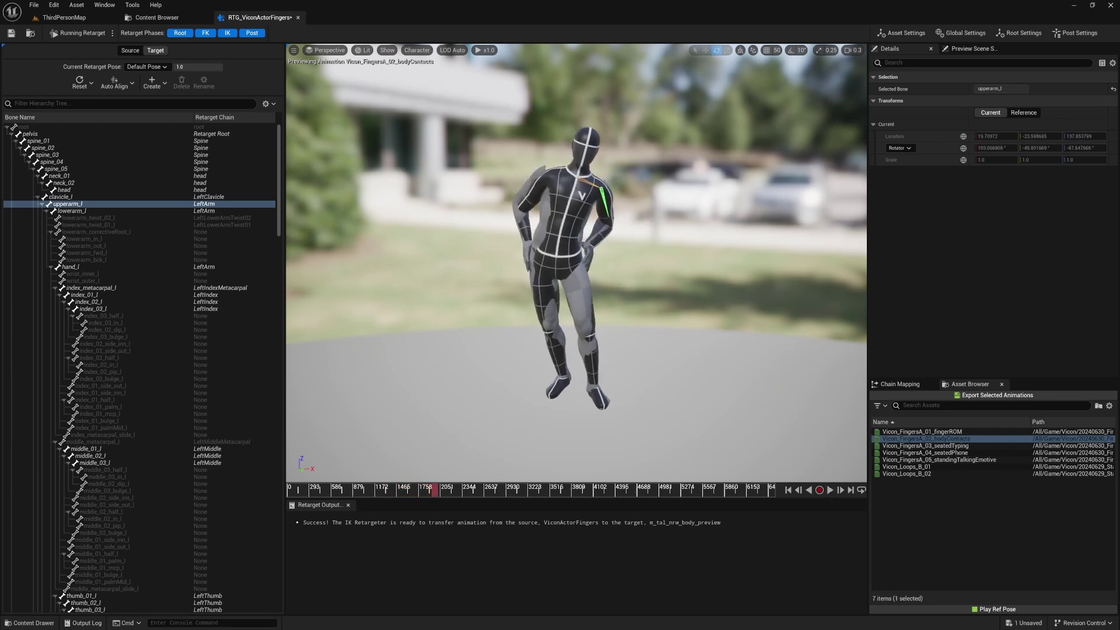
- Pause playback, set Target Mesh Offset X to 100, and scrub to the hands-together frame
{"action": "left_click", "coordinate": [831, 491]}
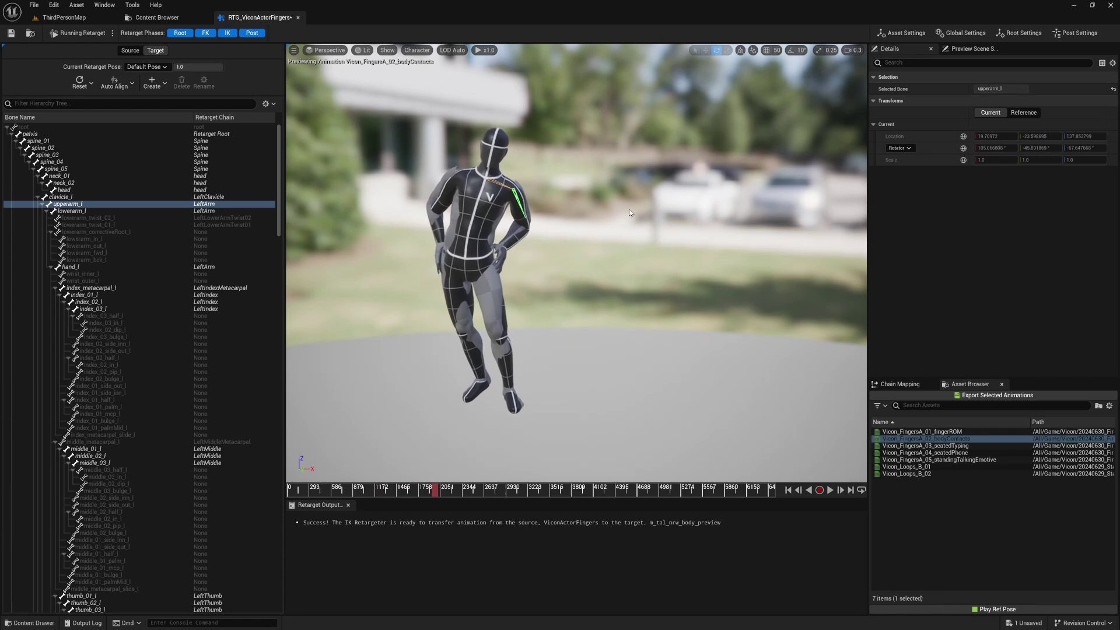
{"action": "left_click", "coordinate": [902, 32]}
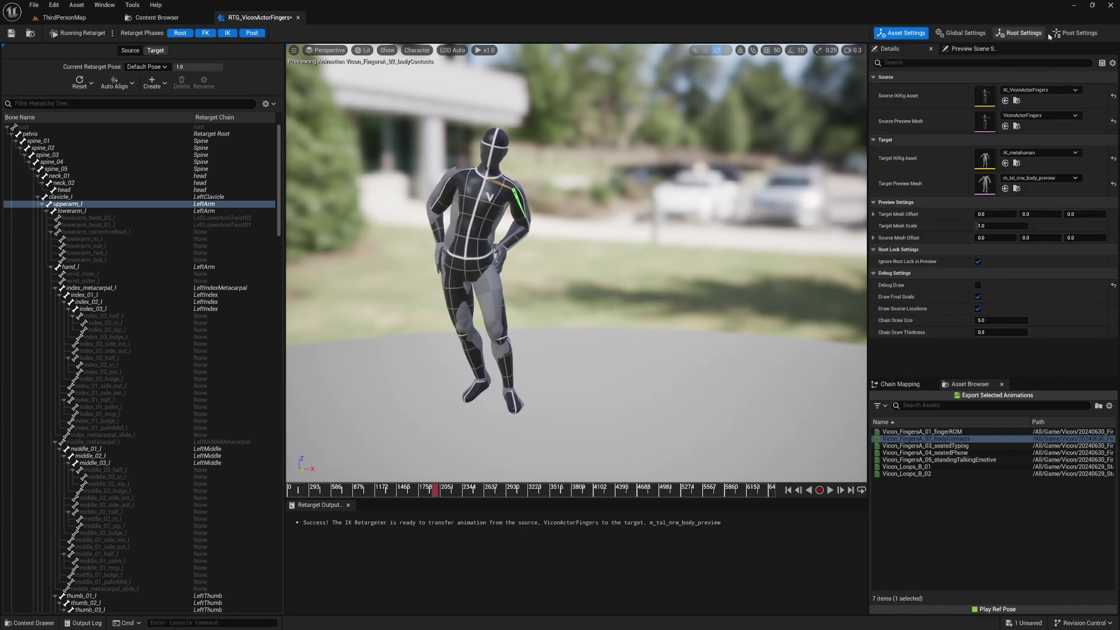
{"action": "left_click", "coordinate": [994, 213]}
{"action": "type", "text": "100"}
{"action": "key", "text": "Return"}
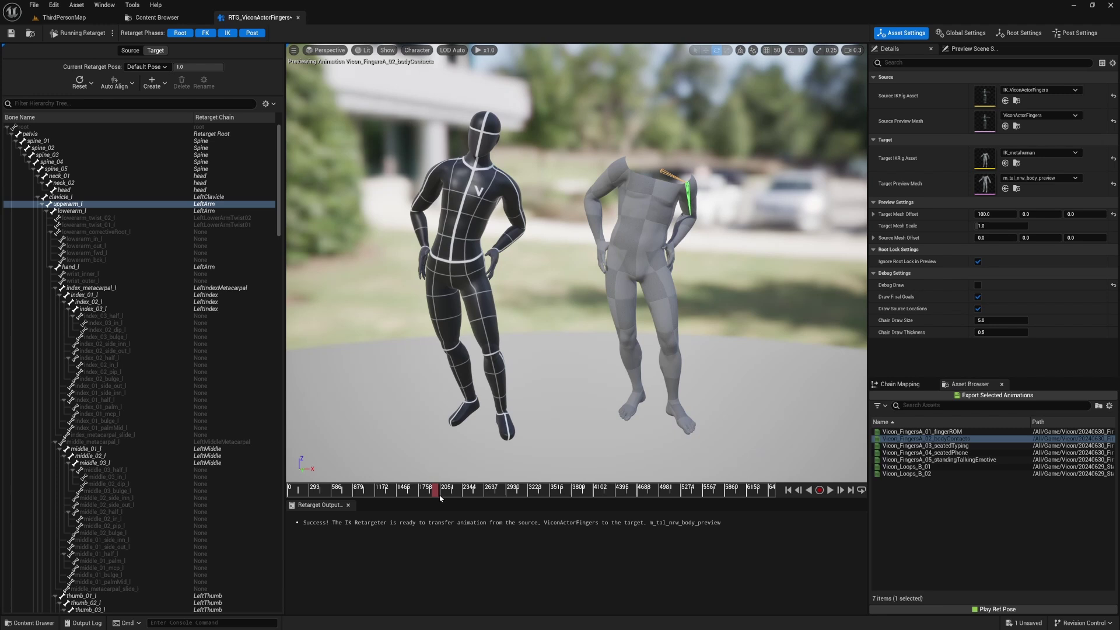
{"action": "left_click_drag", "start_coordinate": [441, 497], "coordinate": [632, 490]}
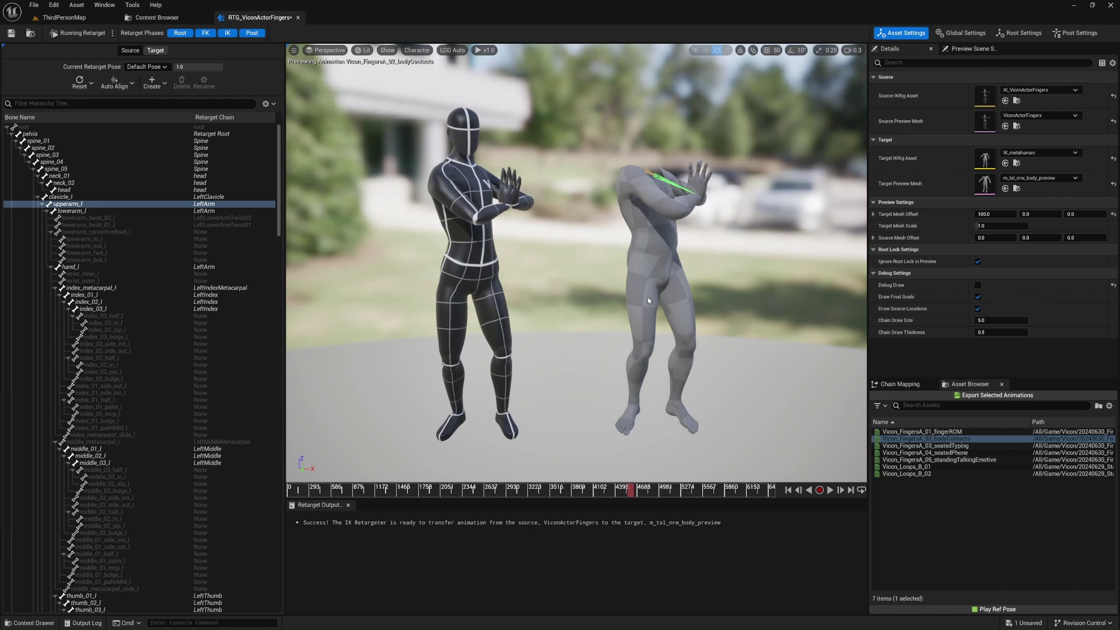
{"action": "left_click_drag", "start_coordinate": [636, 495], "coordinate": [610, 497]}
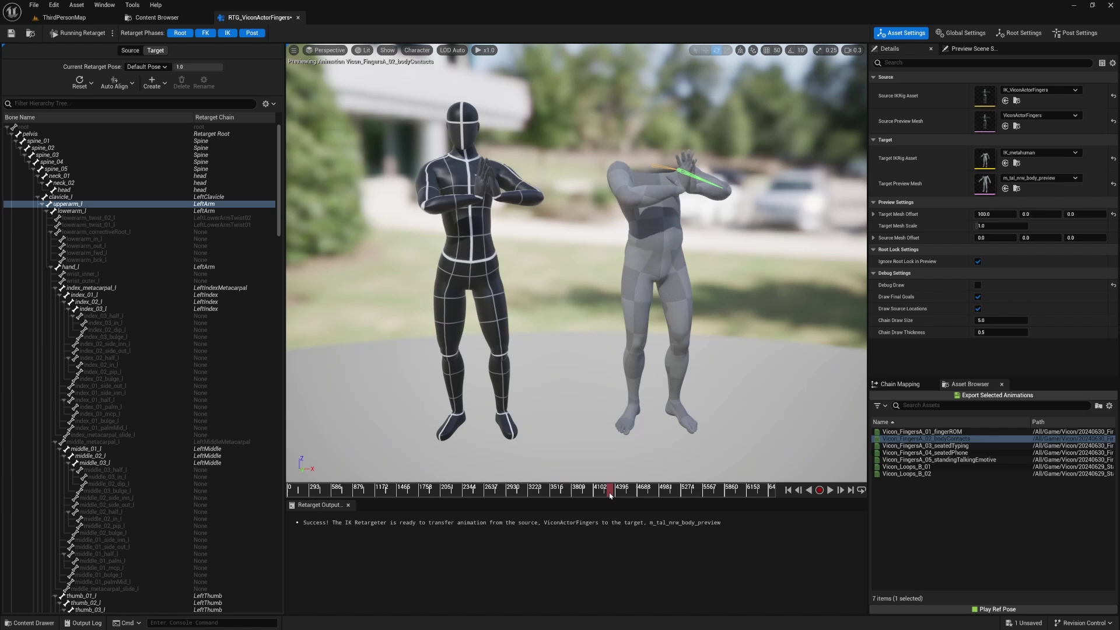
{"action": "left_click", "coordinate": [80, 33]}
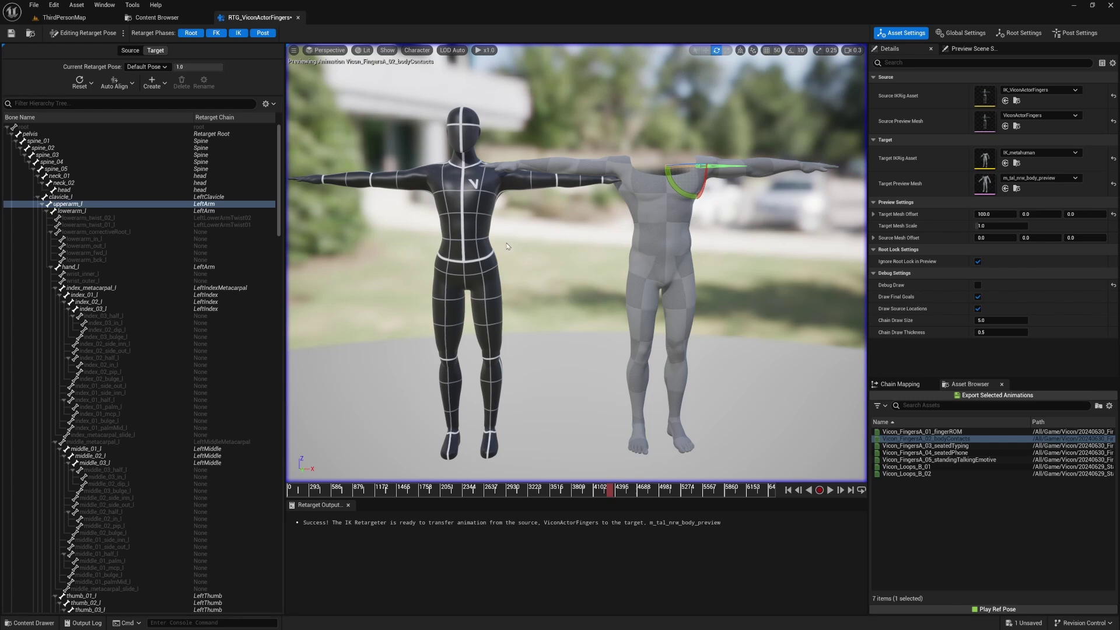
{"action": "left_click", "coordinate": [80, 33]}
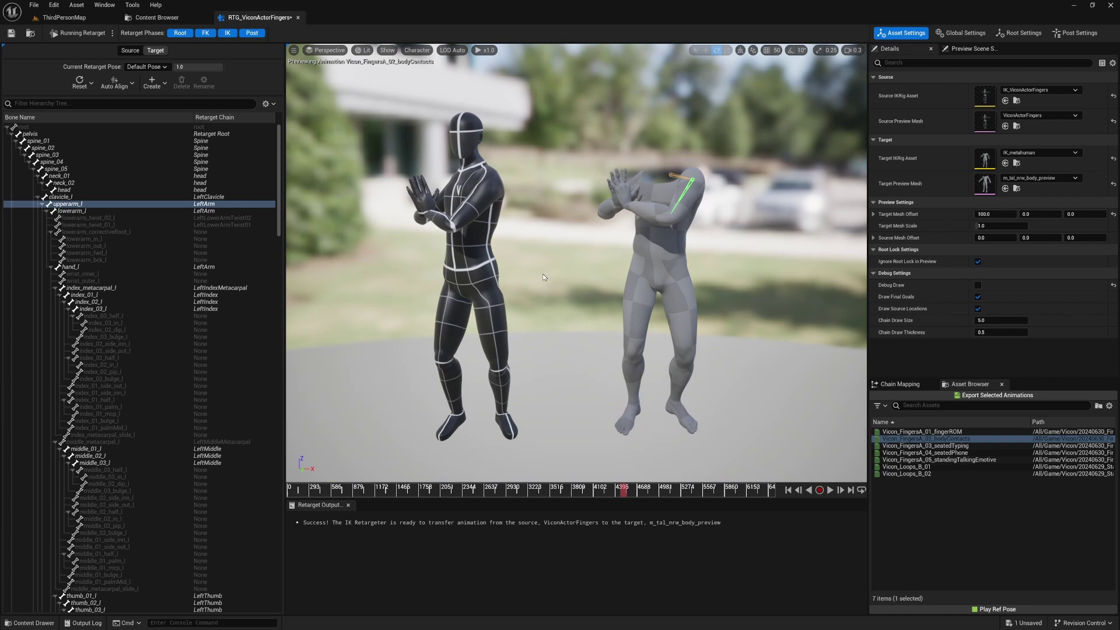
{"action": "left_click", "coordinate": [81, 34]}
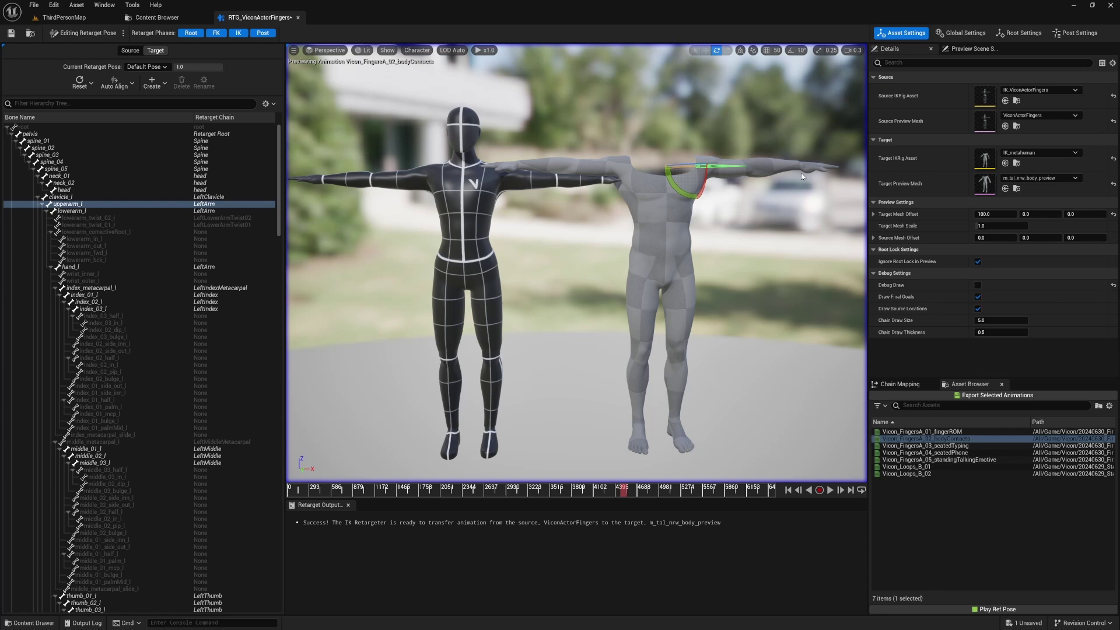
{"action": "left_click", "coordinate": [81, 33]}
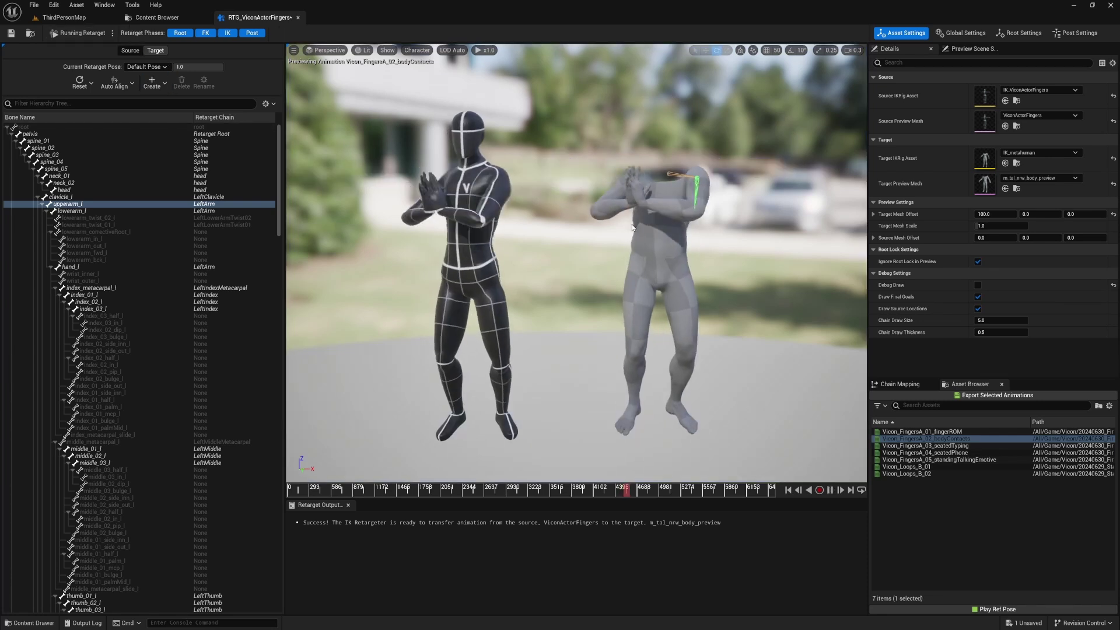
{"action": "left_click", "coordinate": [831, 490]}
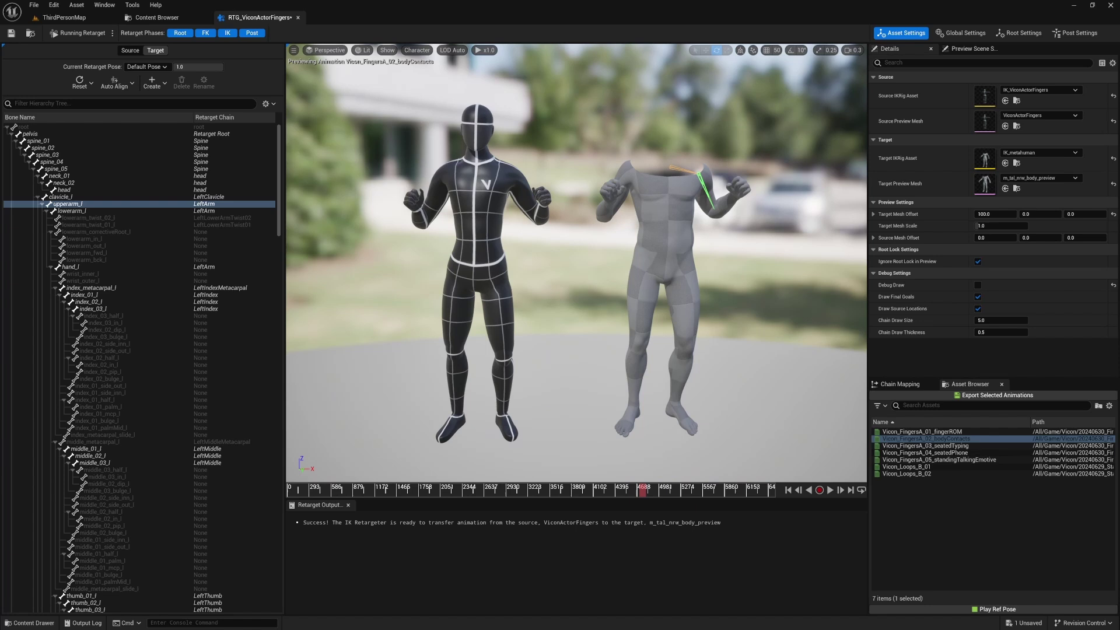
- Reposition the viewport to frame both the Vicon character and the MetaHuman
{"action": "right_click_drag", "start_coordinate": [696, 330], "coordinate": [717, 344]}
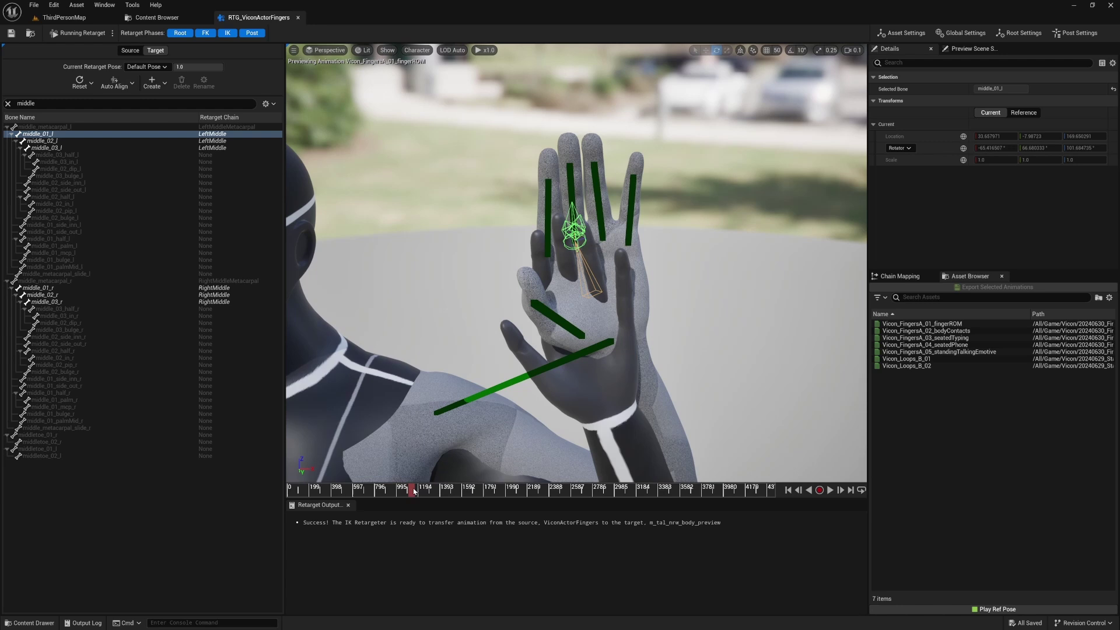
- Scrub the Vicon_FingersA_01_fingerROM timeline back to examine the middle finger poses
{"action": "left_click_drag", "start_coordinate": [417, 491], "coordinate": [417, 491]}
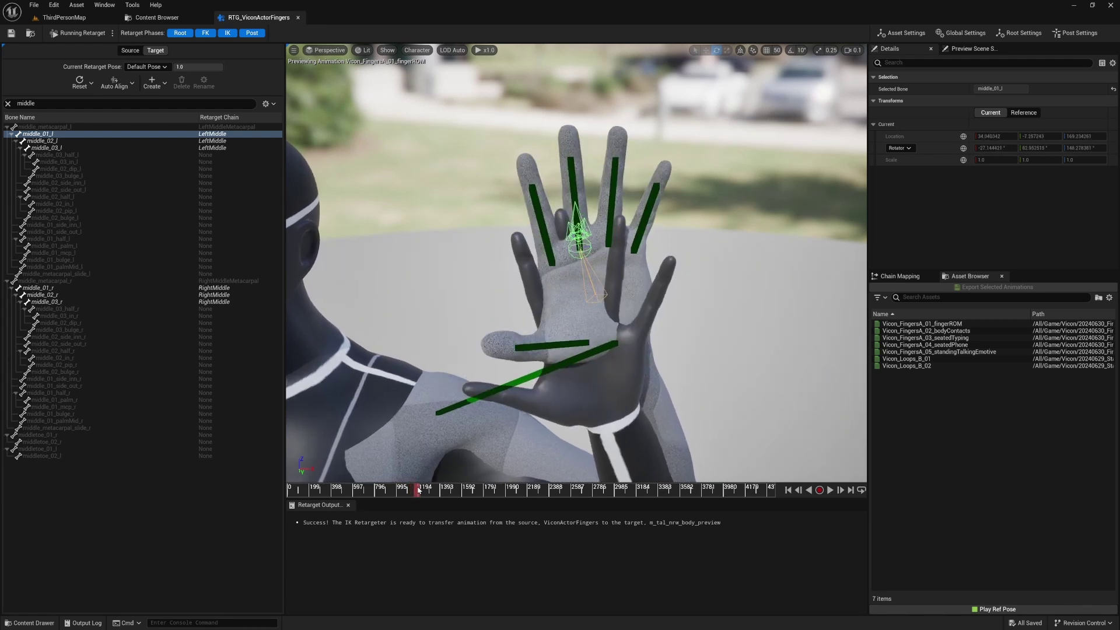